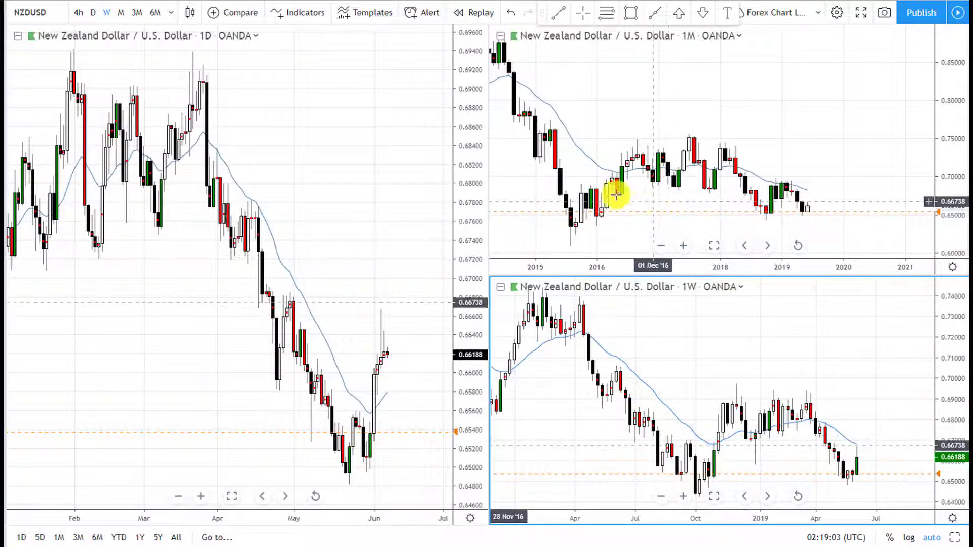
pyautogui.scroll(1, 595, 180)
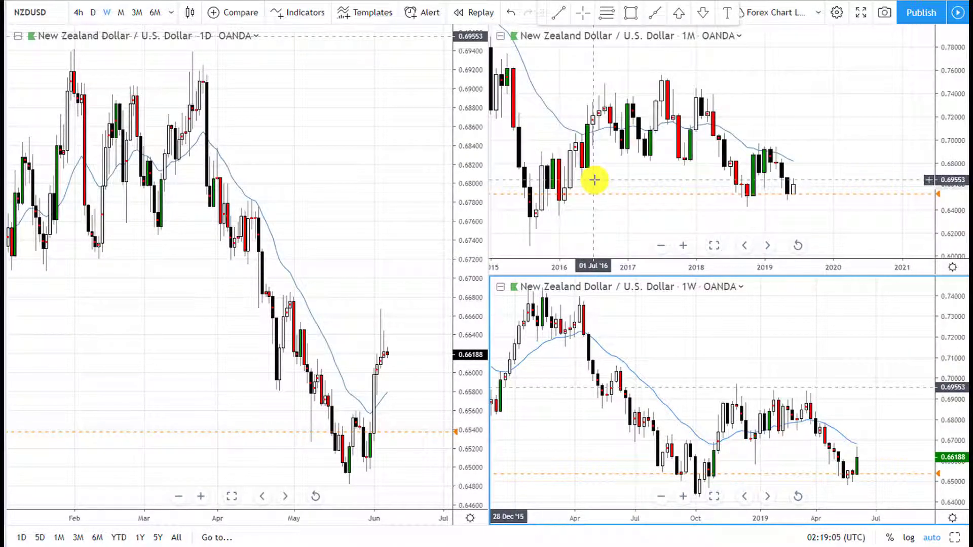
pyautogui.scroll(-2, 639, 191)
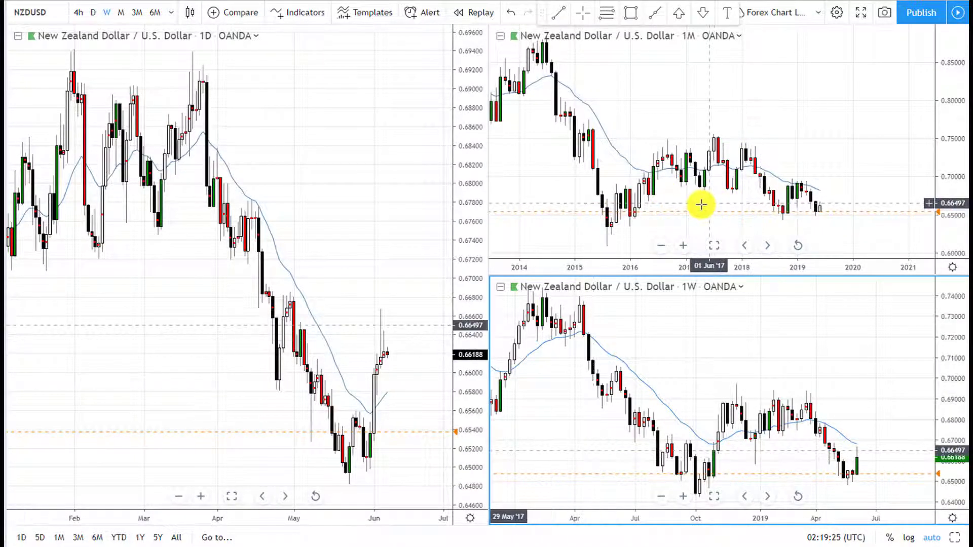
# Draw a rectangle support zone on the monthly chart from the 2016 lows, spanning 0.634–0.660
pyautogui.click(606, 15)
pyautogui.click(630, 207)
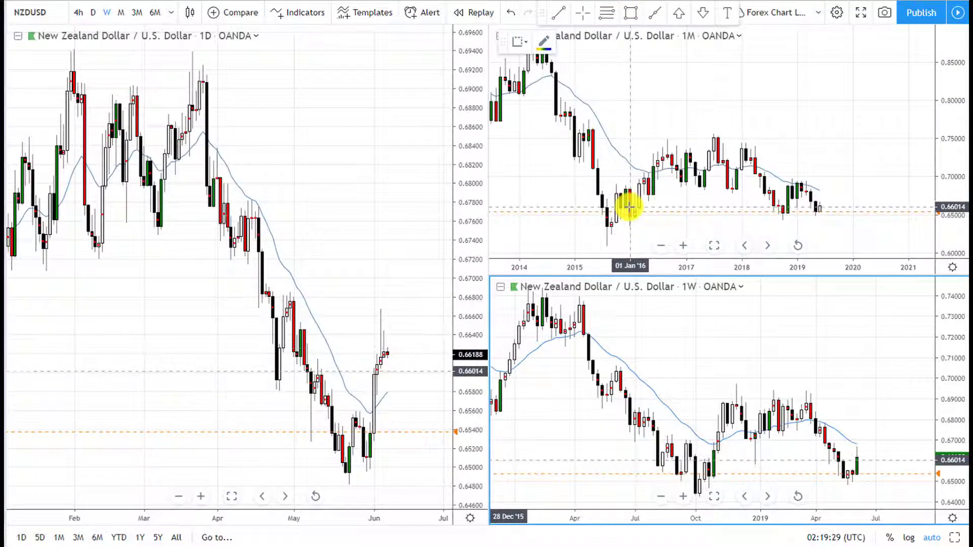
pyautogui.click(657, 226)
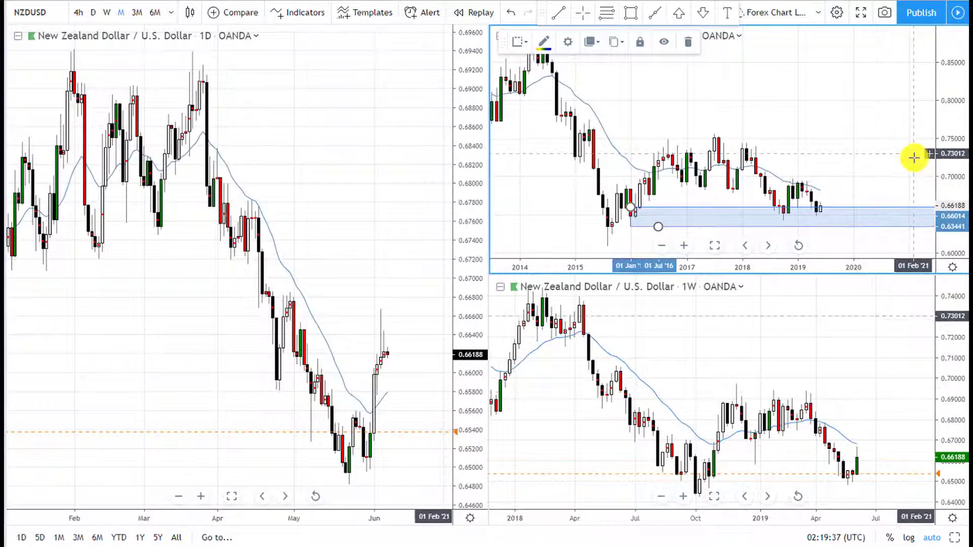
pyautogui.click(775, 157)
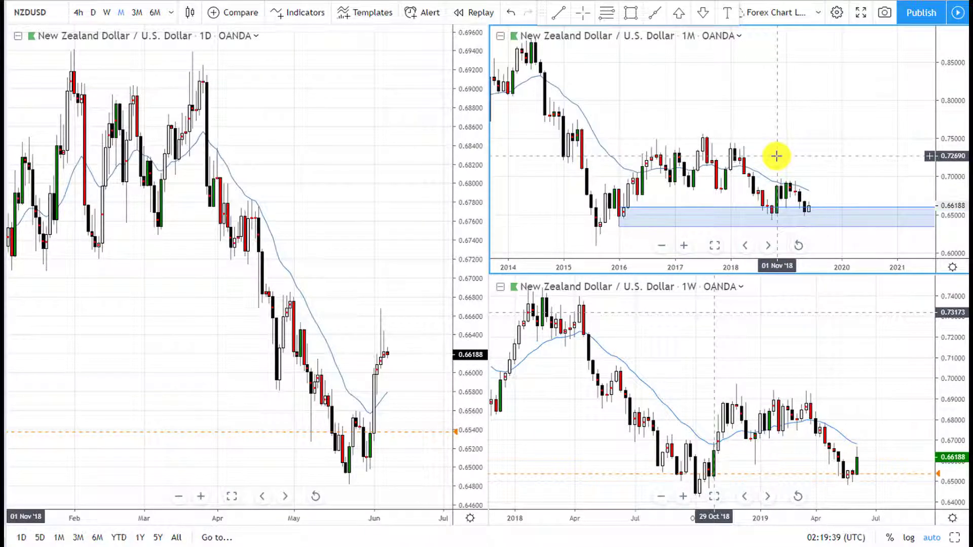
pyautogui.moveTo(776, 156); pyautogui.dragTo(707, 161)
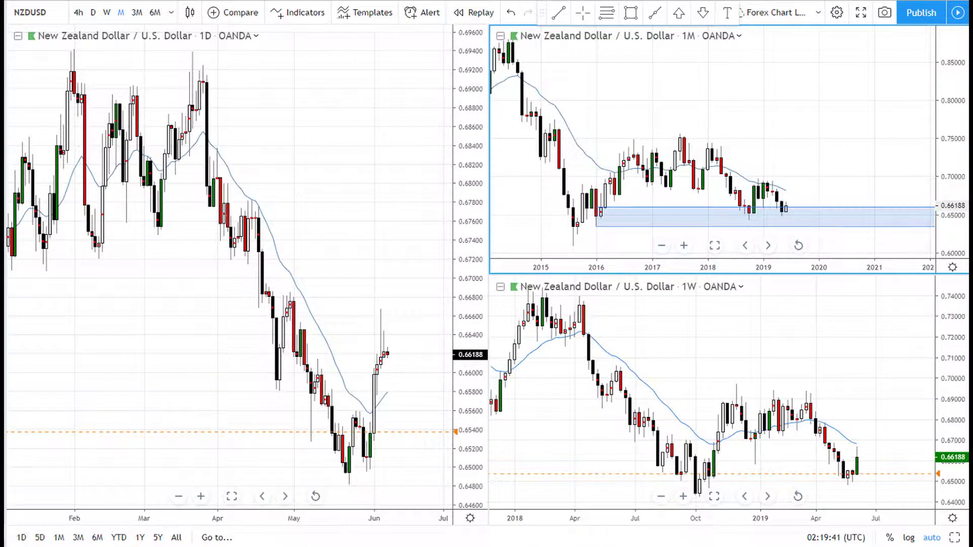
# Maximize the monthly chart and remove a misplaced rectangle zone drawn near 0.697
pyautogui.click(955, 538)
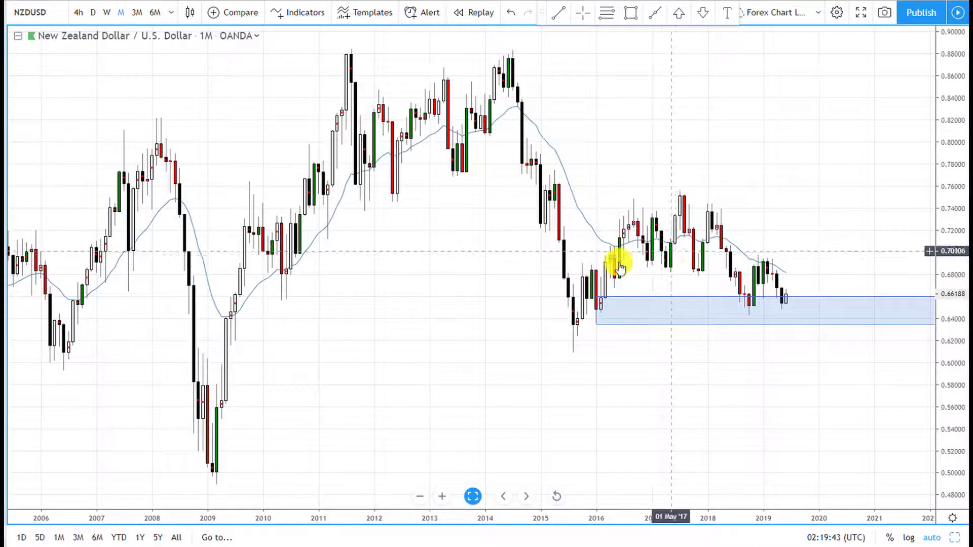
pyautogui.click(608, 16)
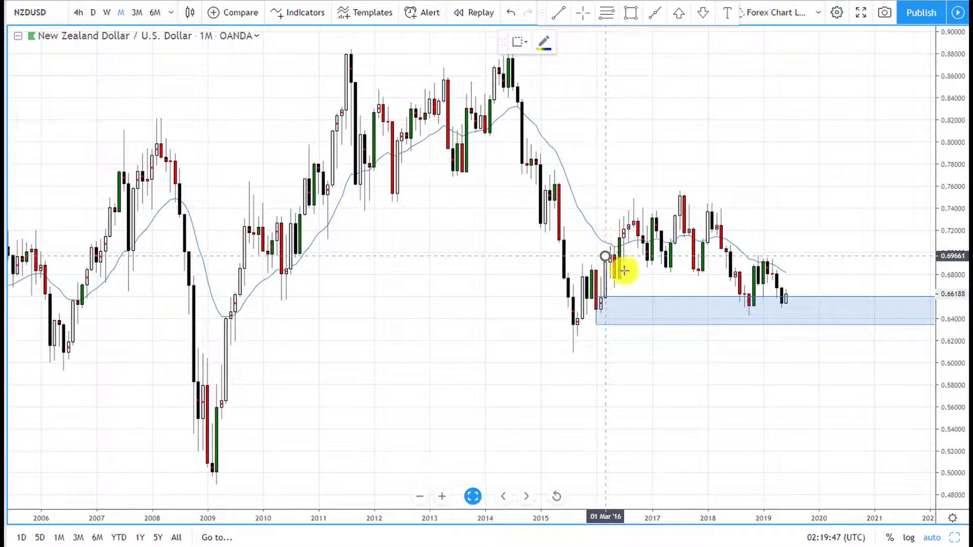
pyautogui.click(638, 287)
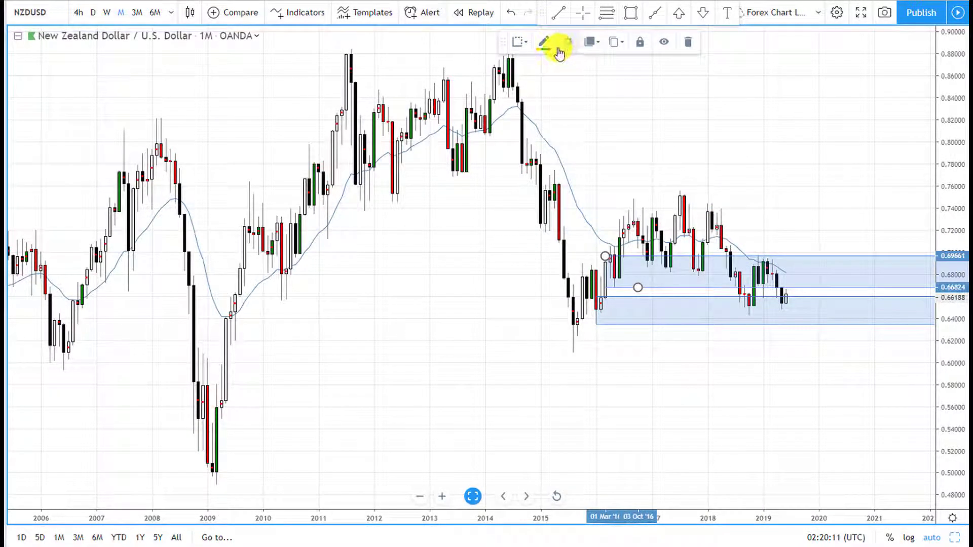
pyautogui.click(688, 42)
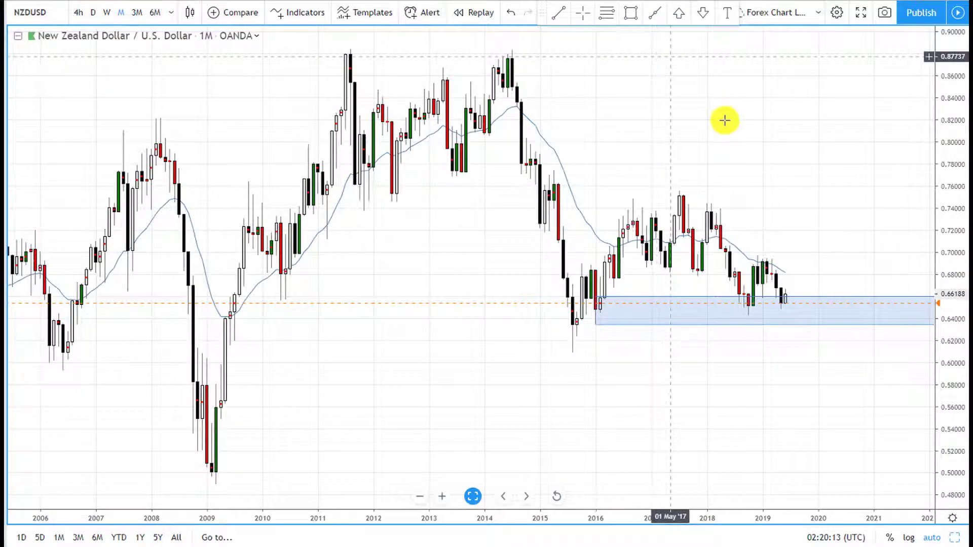
# Draw resistance zones at 0.720–0.742 and 0.684–0.706 from 2018, then restore the three-chart layout
pyautogui.click(637, 20)
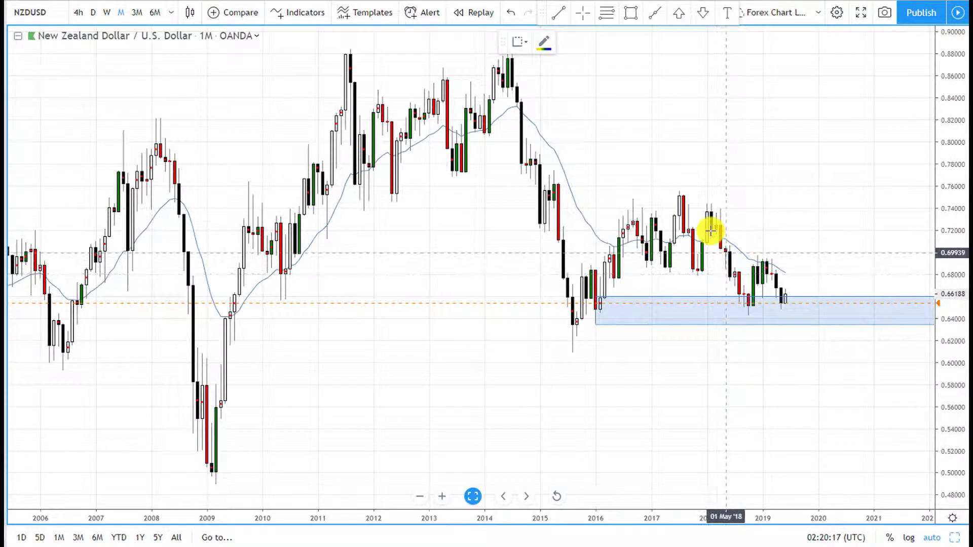
pyautogui.moveTo(713, 206); pyautogui.dragTo(740, 230)
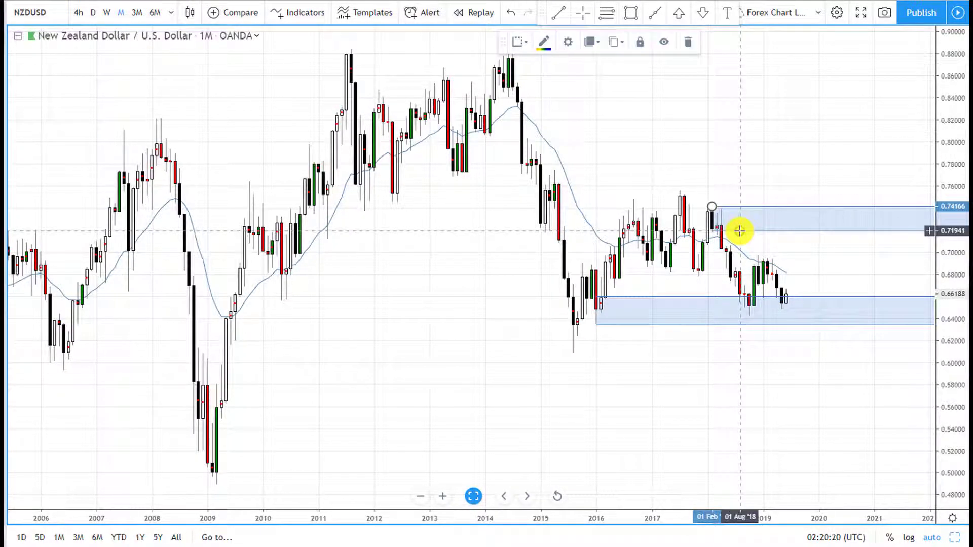
pyautogui.click(595, 11)
pyautogui.moveTo(726, 246); pyautogui.dragTo(750, 269)
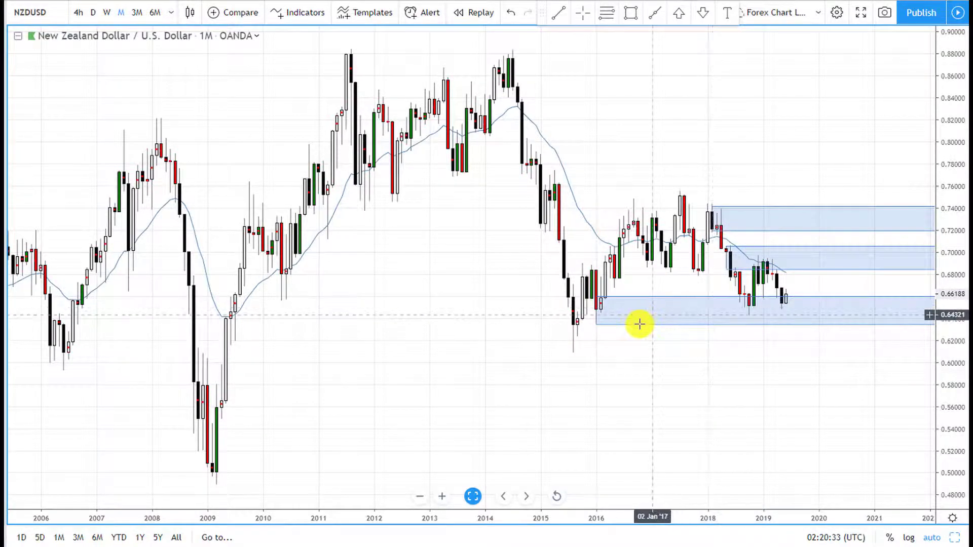
pyautogui.click(691, 300)
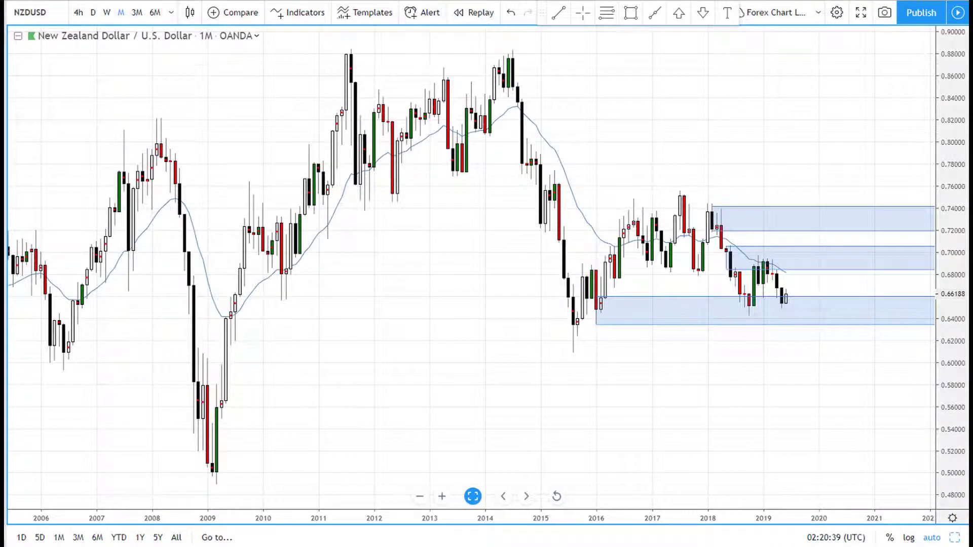
pyautogui.click(953, 540)
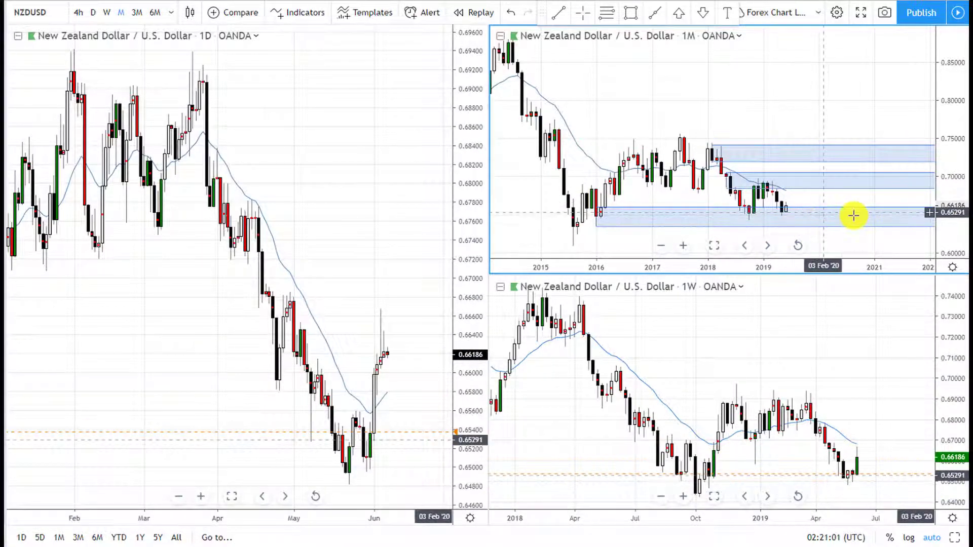
pyautogui.scroll(-2, 812, 229)
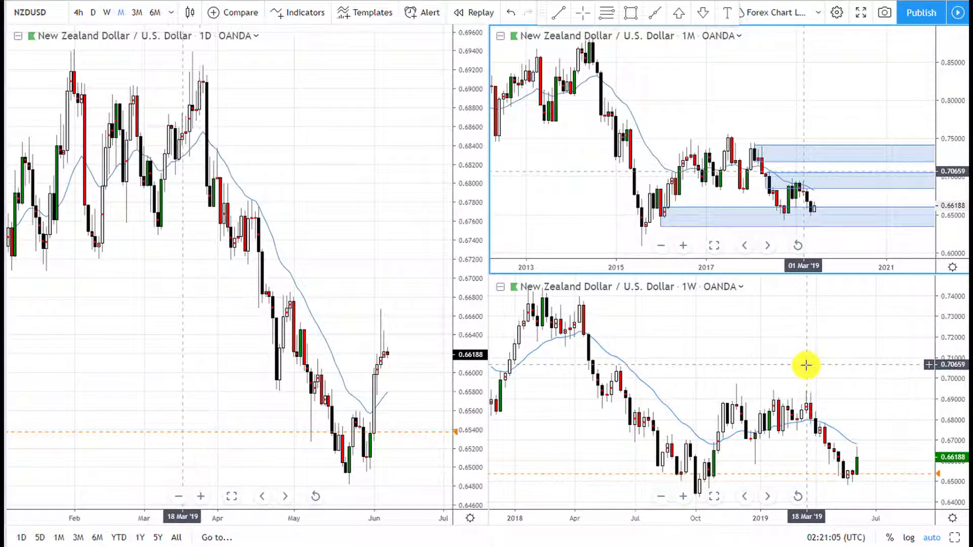
pyautogui.scroll(-1, 803, 355)
pyautogui.scroll(-1, 807, 348)
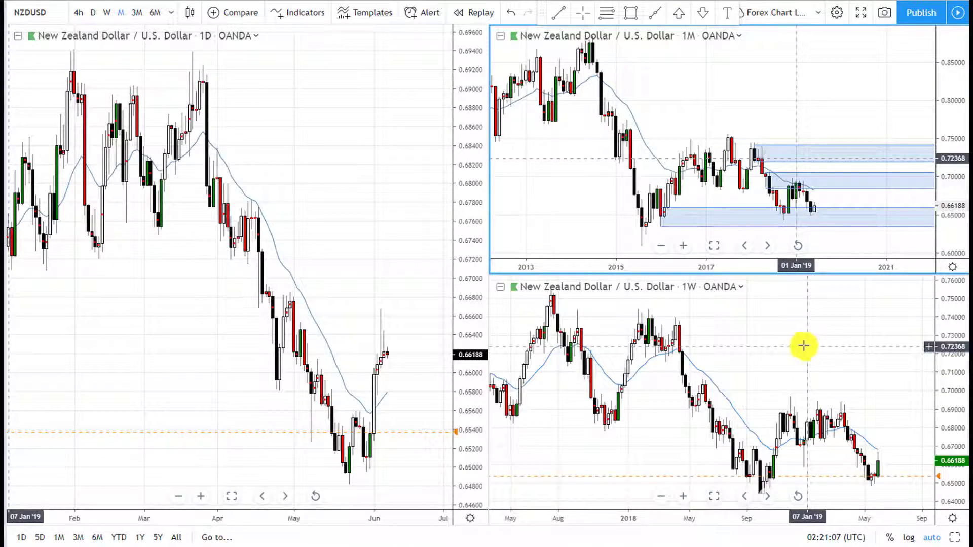
# Show the weekly chart from 2018 onward and mark a support zone at the October 2018 lows
pyautogui.moveTo(732, 355); pyautogui.dragTo(654, 359)
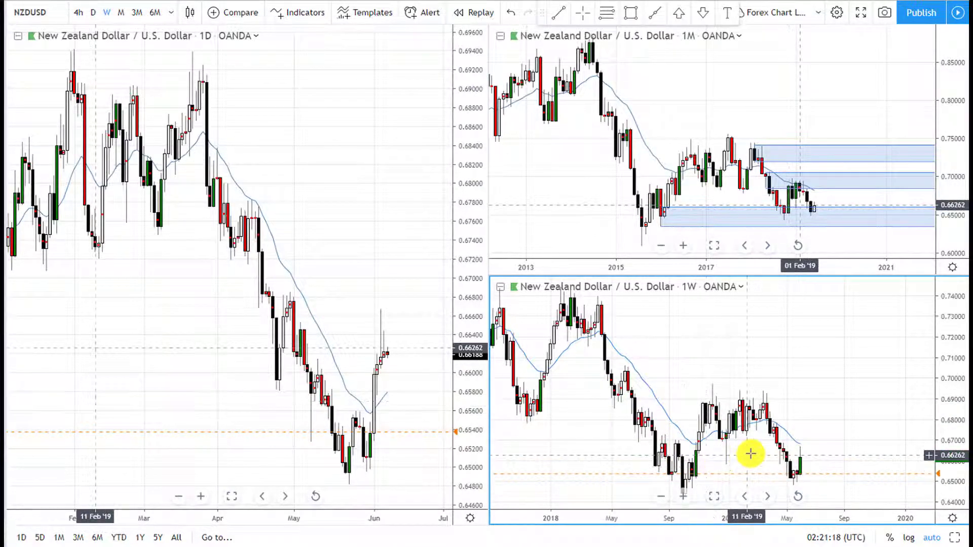
pyautogui.scroll(5, 717, 423)
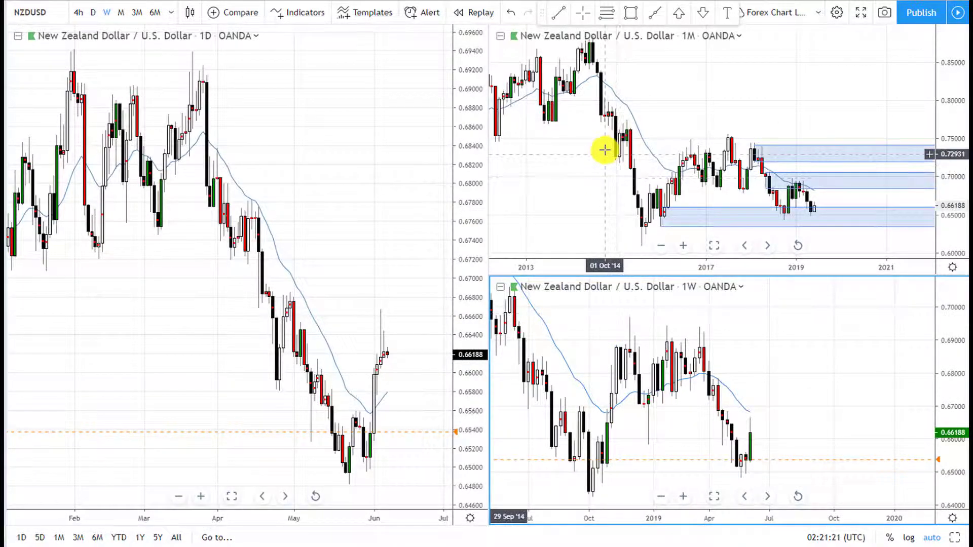
pyautogui.click(609, 19)
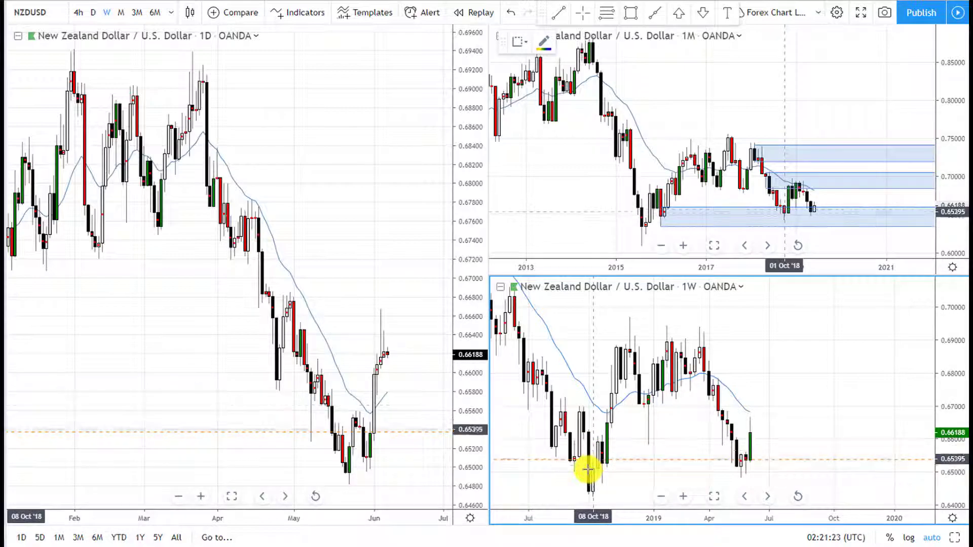
pyautogui.click(588, 470)
pyautogui.click(605, 498)
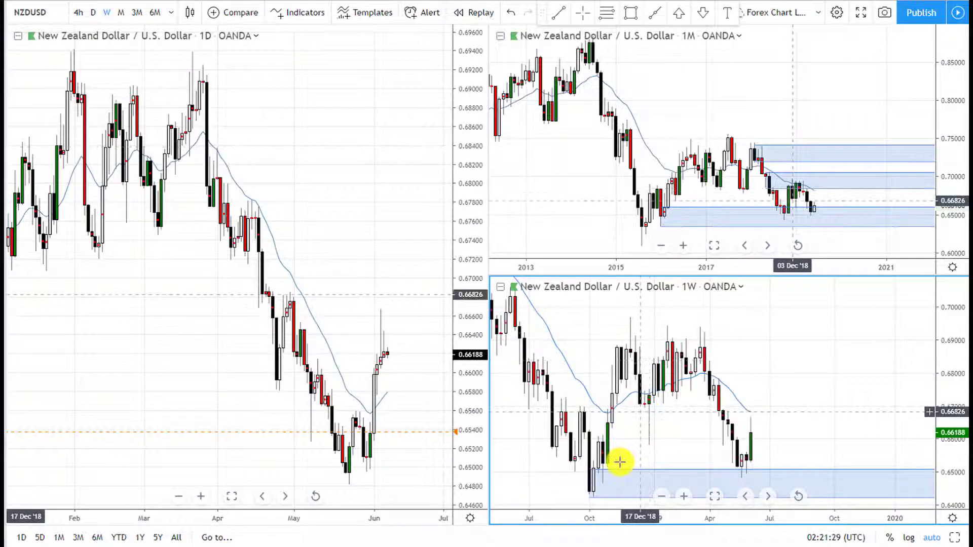
# Draw a weekly resistance zone from about 0.7057 to 0.6965, extending right
pyautogui.scroll(-1, 695, 413)
pyautogui.scroll(-1, 695, 413)
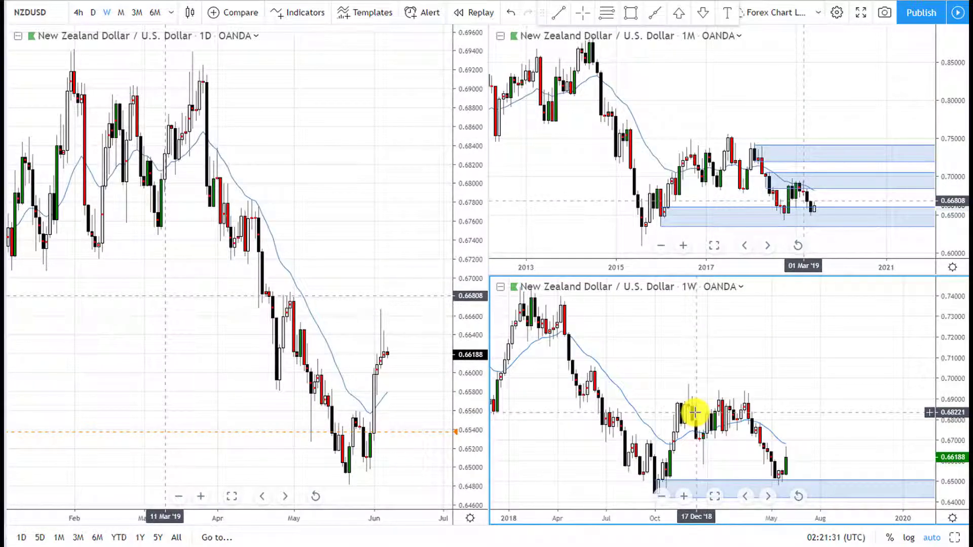
pyautogui.scroll(-2, 695, 413)
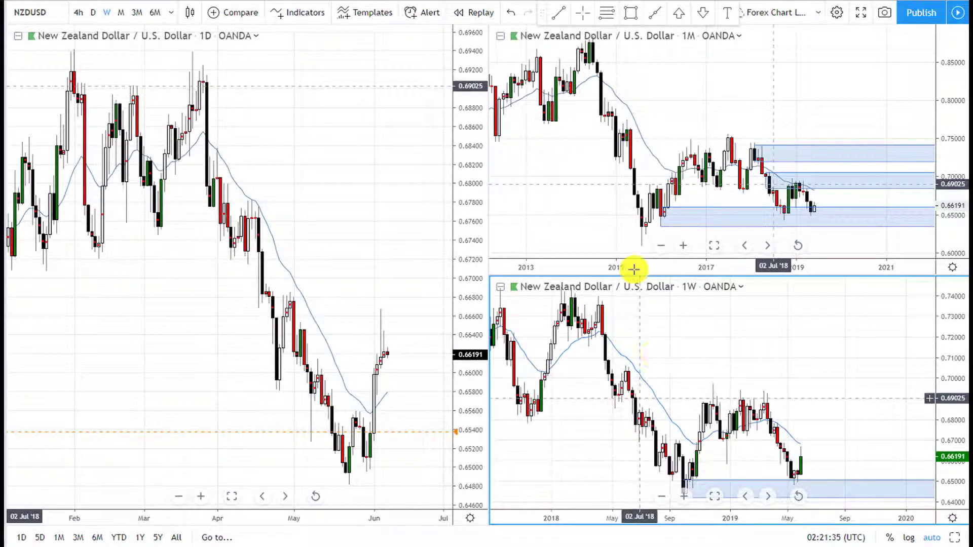
pyautogui.click(609, 17)
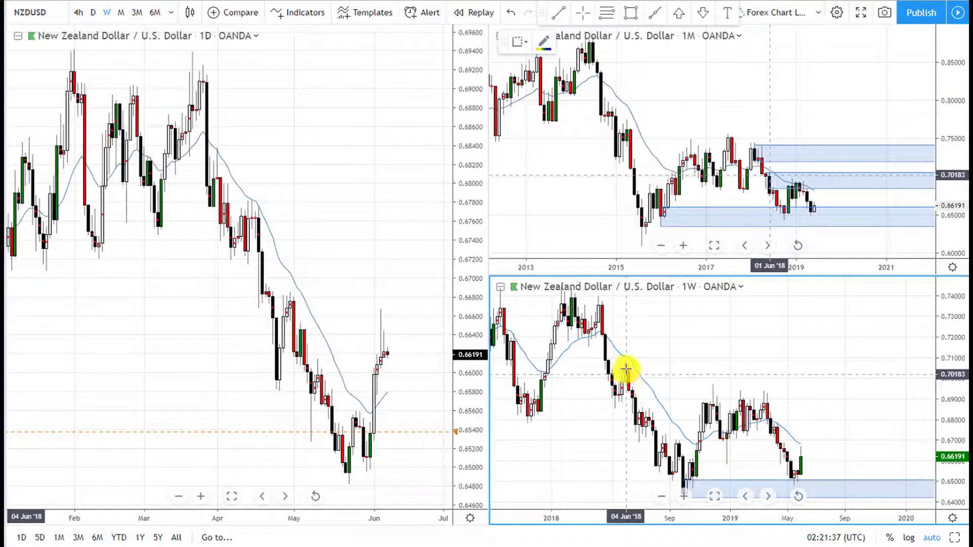
pyautogui.moveTo(625, 366); pyautogui.dragTo(638, 386)
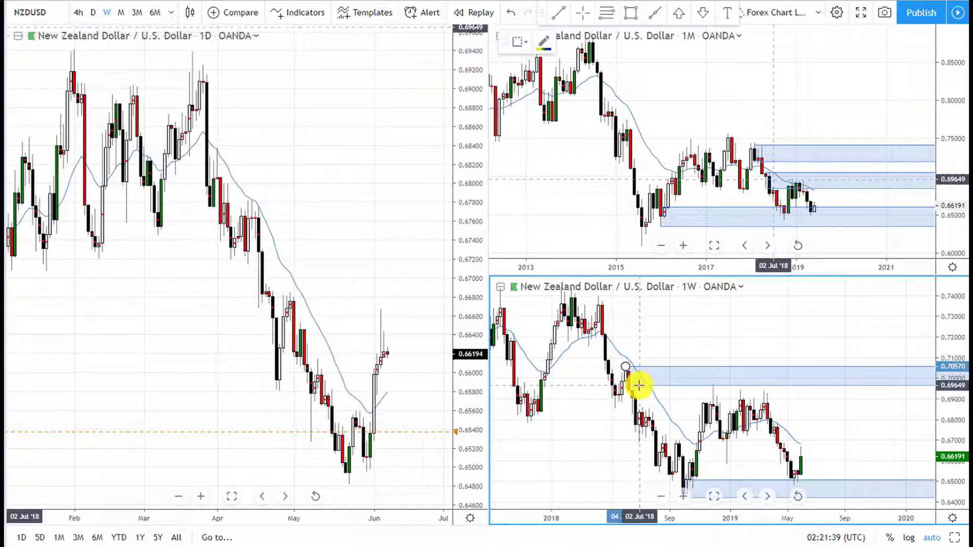
pyautogui.click(692, 333)
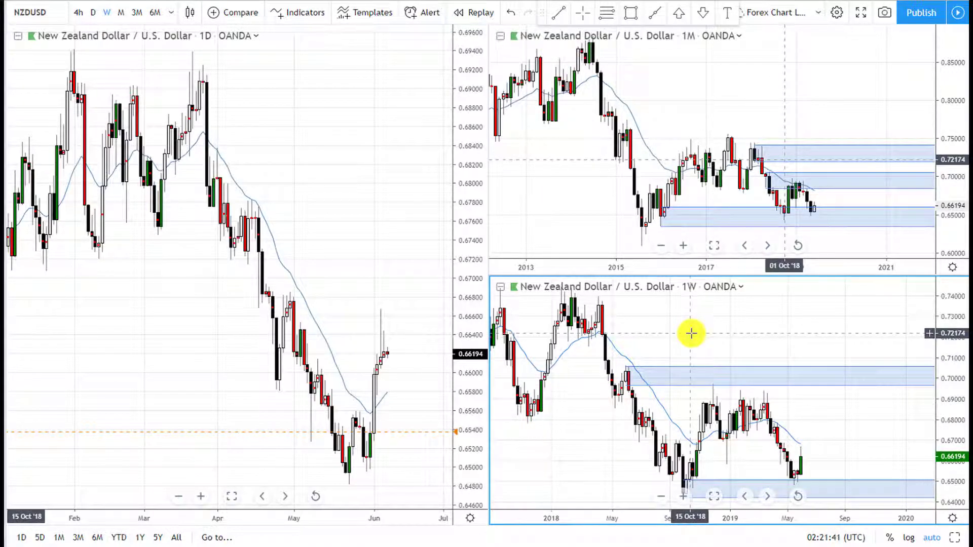
pyautogui.scroll(3, 755, 424)
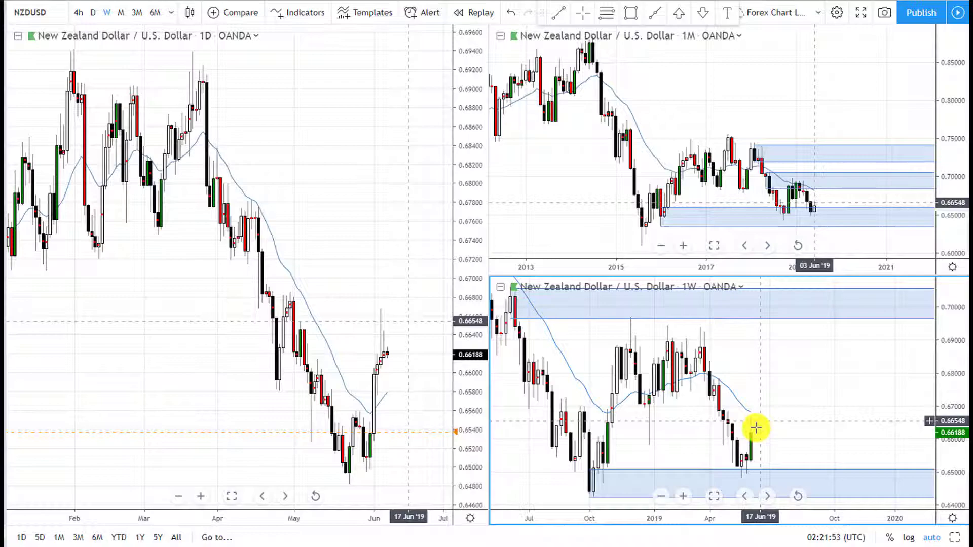
# Zoom the monthly and weekly charts, then pan the daily chart to show months through July
pyautogui.scroll(4, 811, 226)
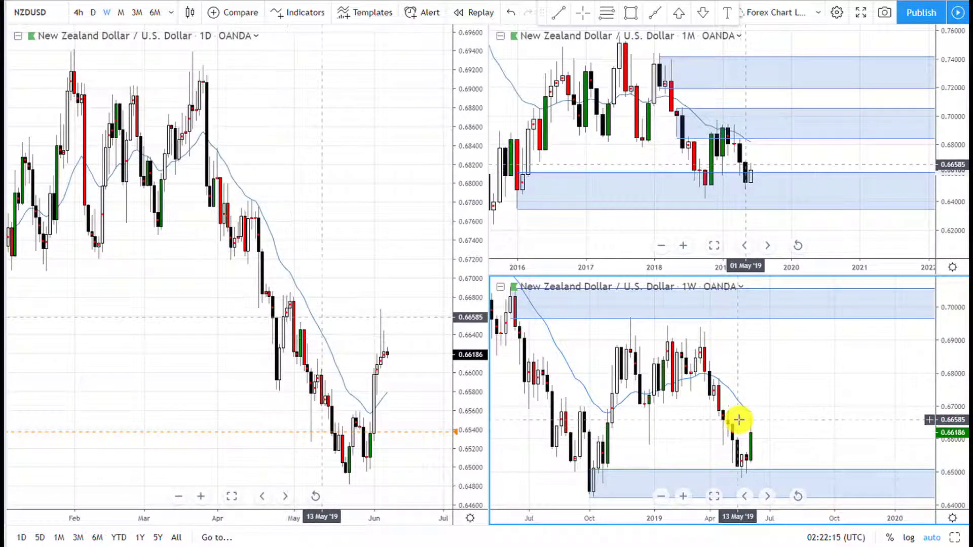
pyautogui.scroll(-4, 740, 417)
pyautogui.scroll(1, 348, 367)
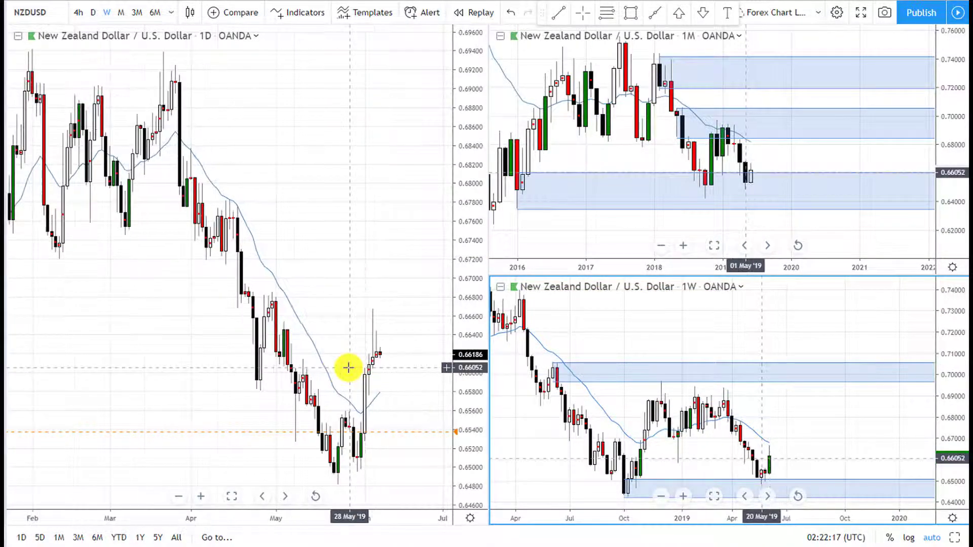
pyautogui.scroll(-1, 345, 359)
pyautogui.moveTo(358, 279); pyautogui.dragTo(383, 278)
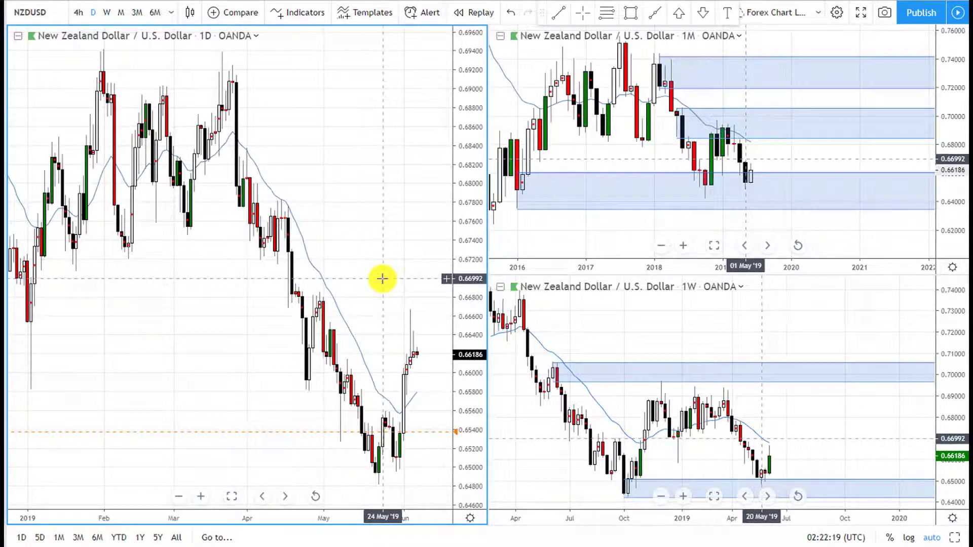
pyautogui.moveTo(369, 191); pyautogui.dragTo(178, 96)
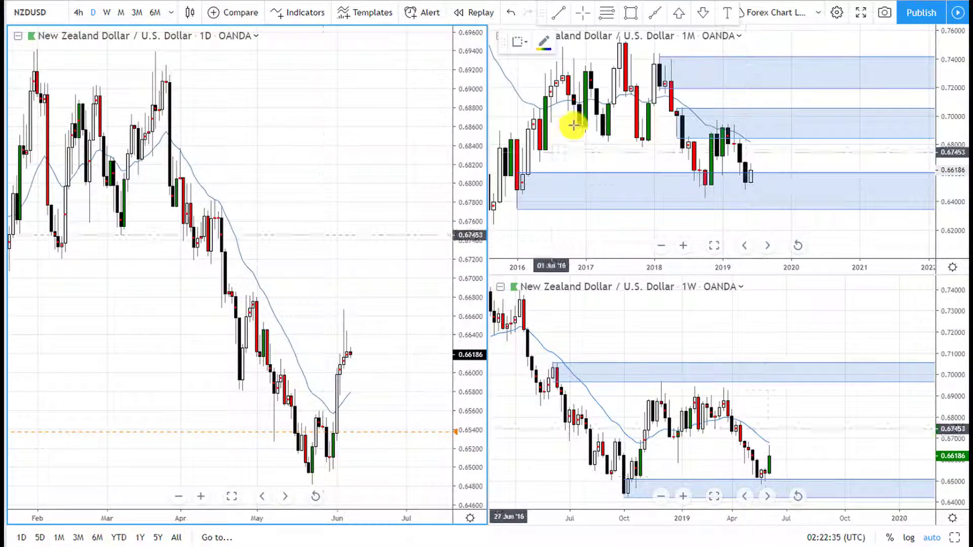
pyautogui.click(564, 15)
pyautogui.click(166, 62)
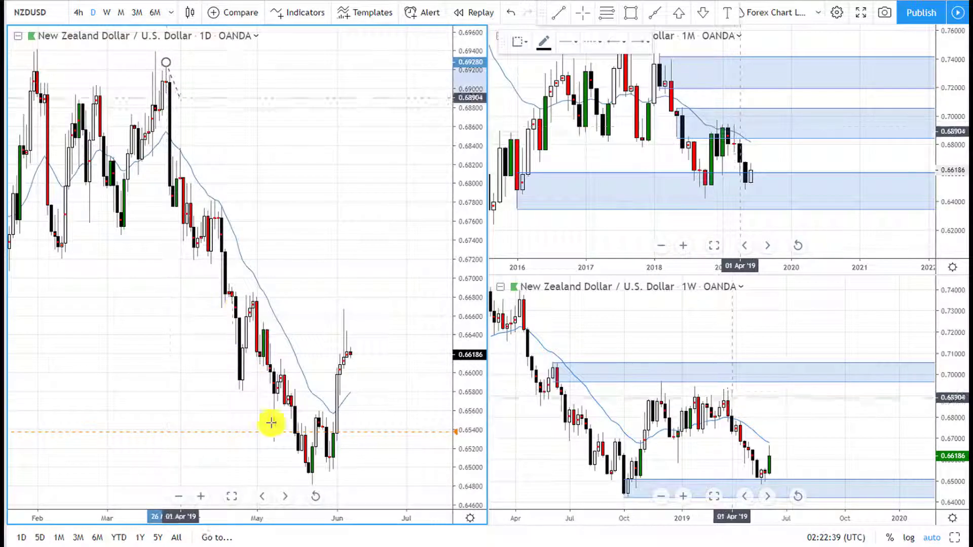
pyautogui.click(330, 486)
pyautogui.click(340, 213)
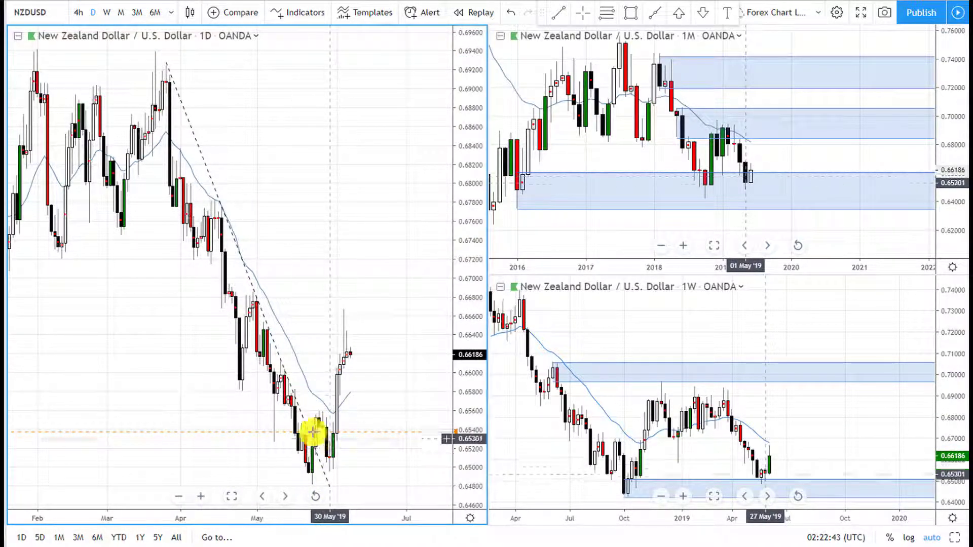
pyautogui.click(327, 481)
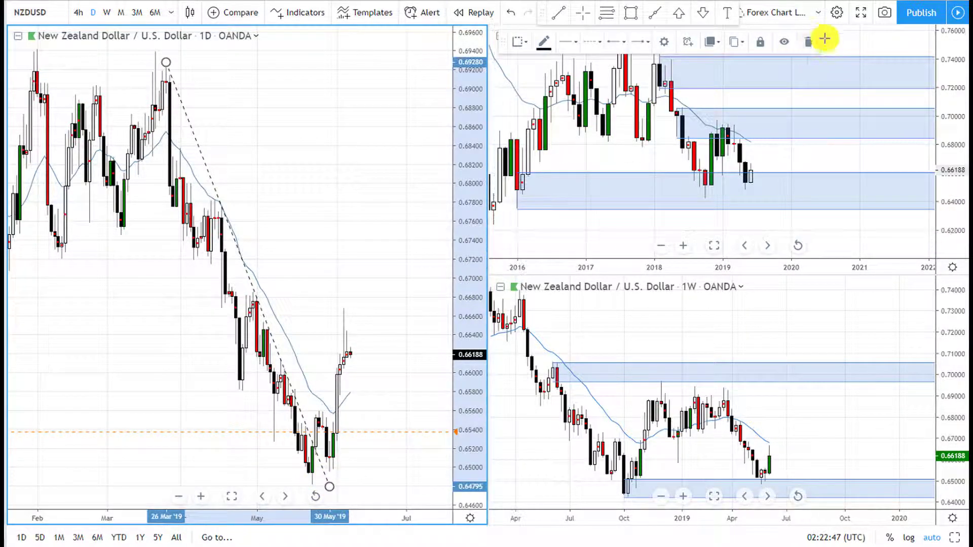
pyautogui.press('Delete')
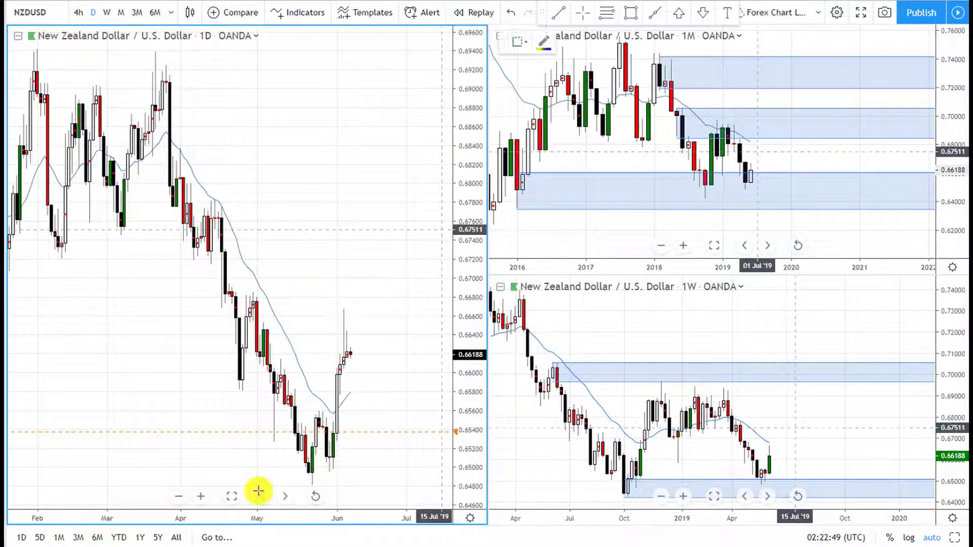
# Mark a 0.648–0.651 support zone at the late-May daily lows and delete the NZDUSD price alert
pyautogui.moveTo(306, 457); pyautogui.dragTo(324, 486)
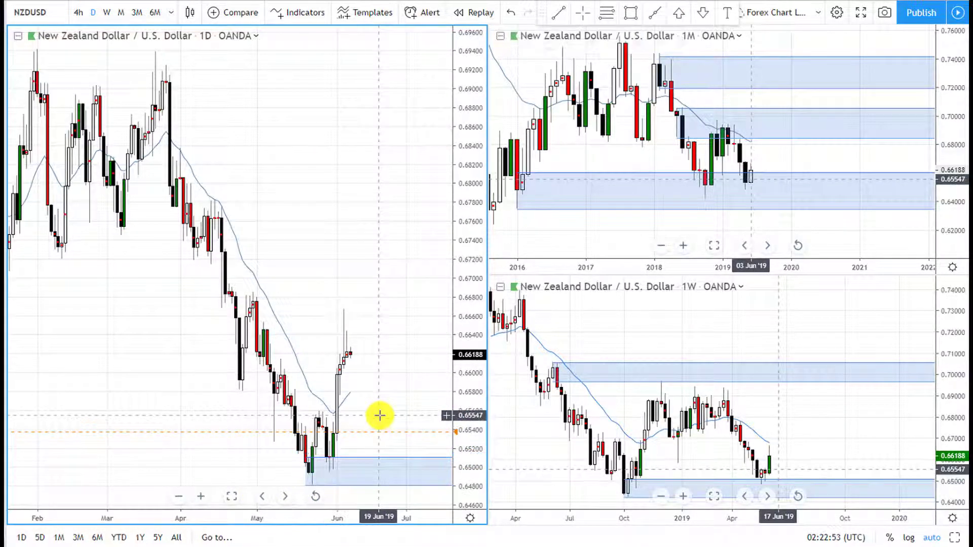
pyautogui.scroll(3, 378, 413)
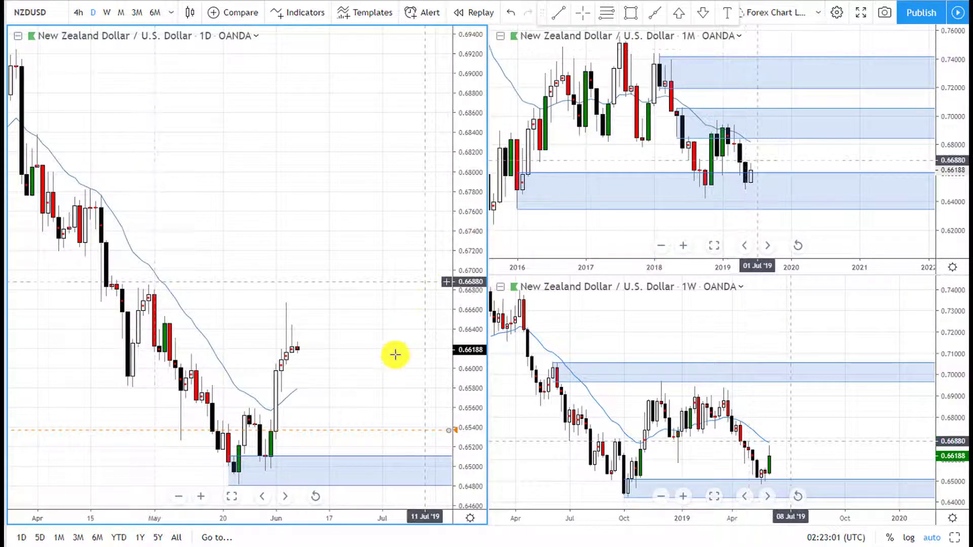
pyautogui.rightClick(418, 431)
pyautogui.click(443, 480)
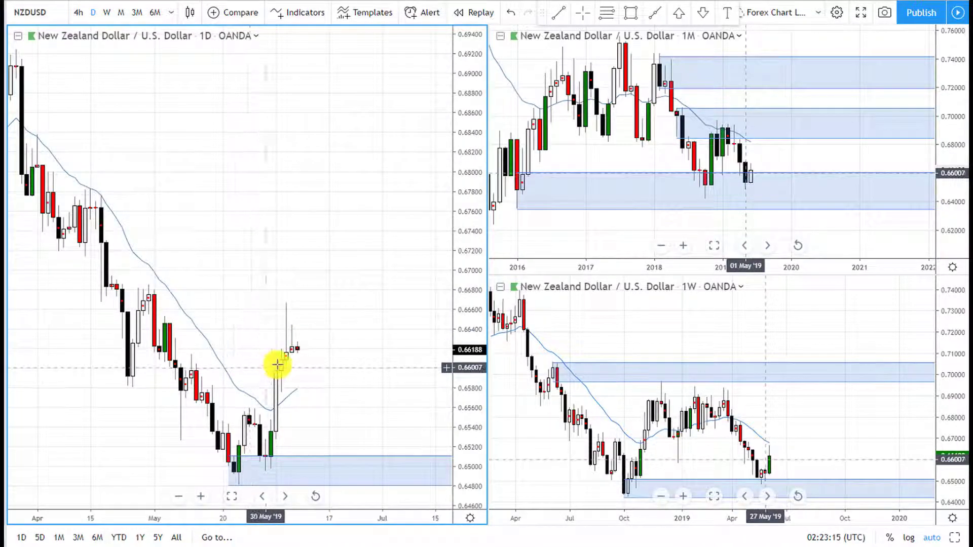
pyautogui.moveTo(317, 408); pyautogui.dragTo(376, 406)
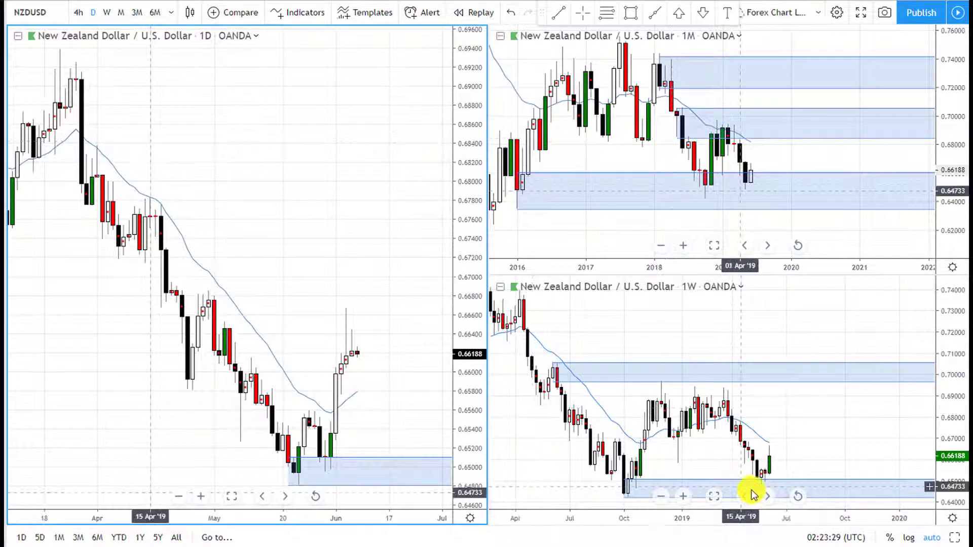
pyautogui.scroll(2, 753, 495)
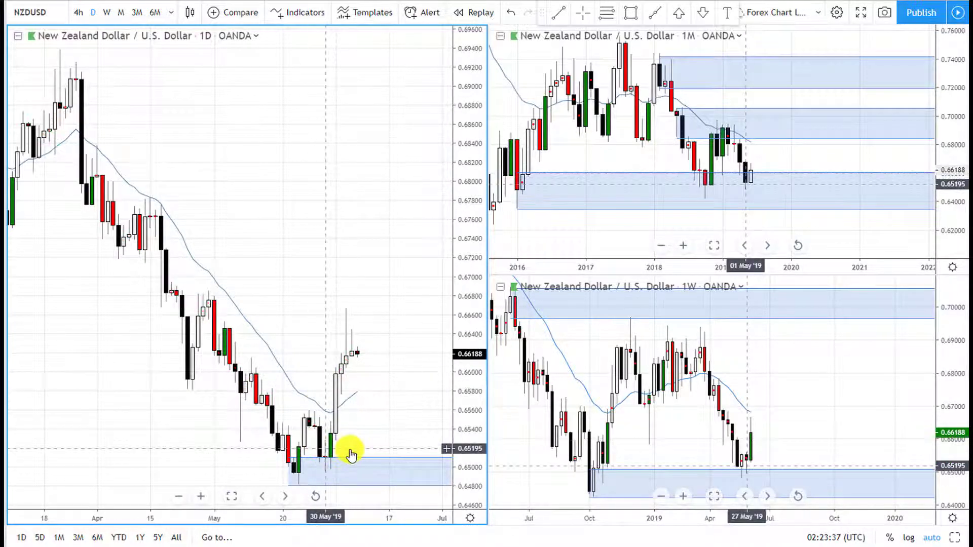
# Draw a thin daily zone from about 0.6527 to 0.6500 just above the first support zone
pyautogui.click(605, 18)
pyautogui.moveTo(321, 441); pyautogui.dragTo(347, 470)
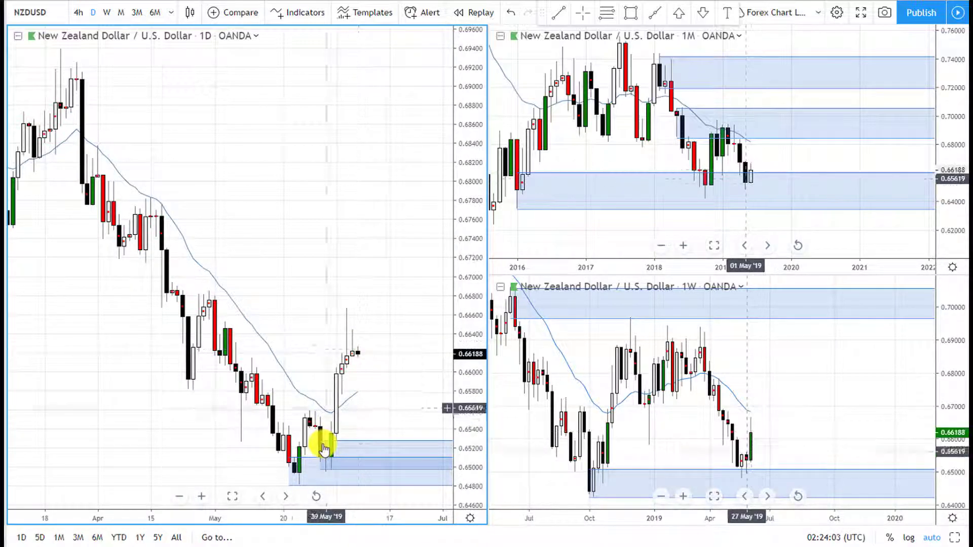
pyautogui.click(361, 447)
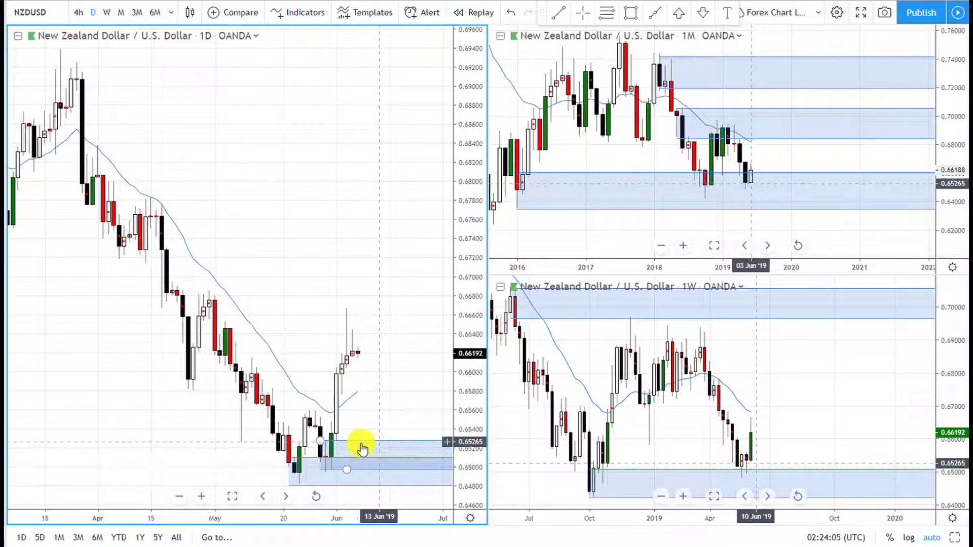